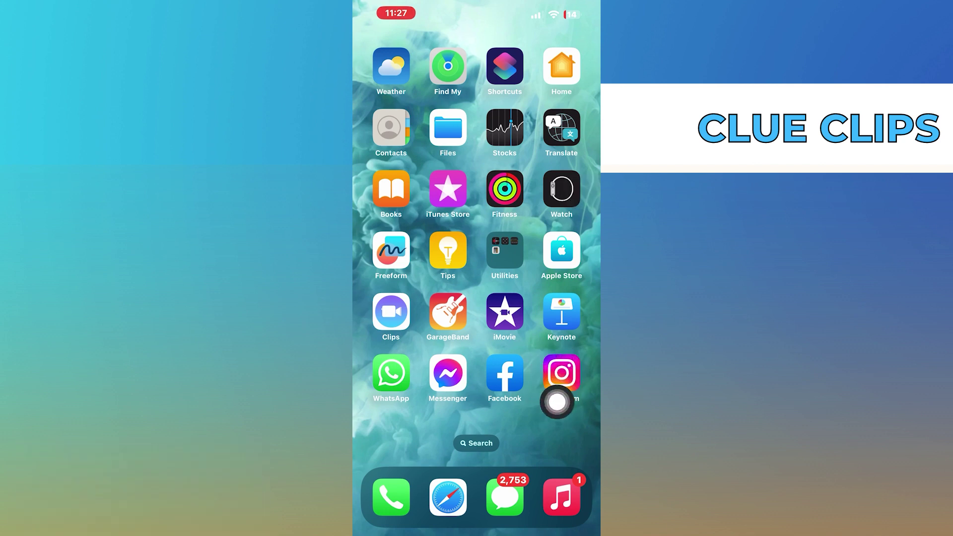
# - Launch Instagram from the iOS Home Screen to its home feed
pyautogui.click(561, 373)
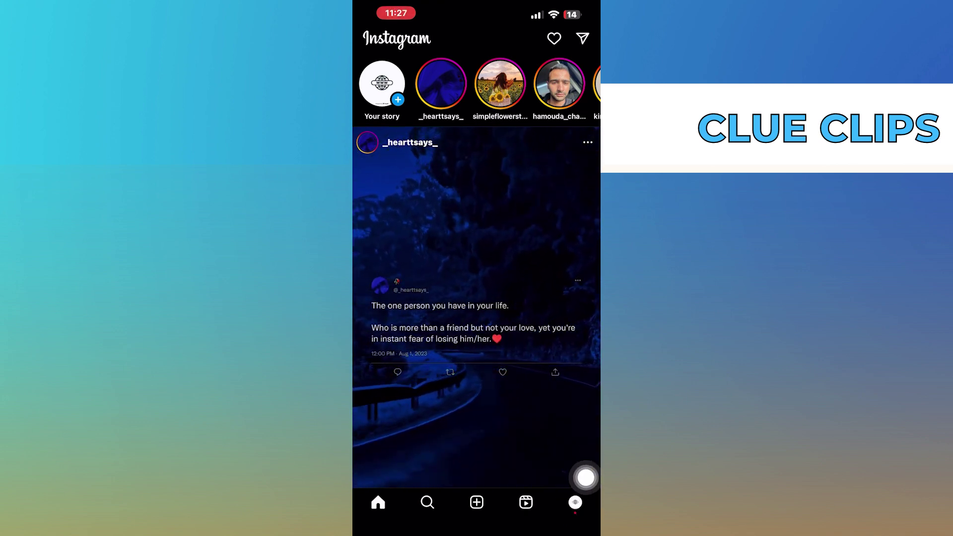
# - Go from your profile through Settings and privacy to the Help page
pyautogui.click(573, 502)
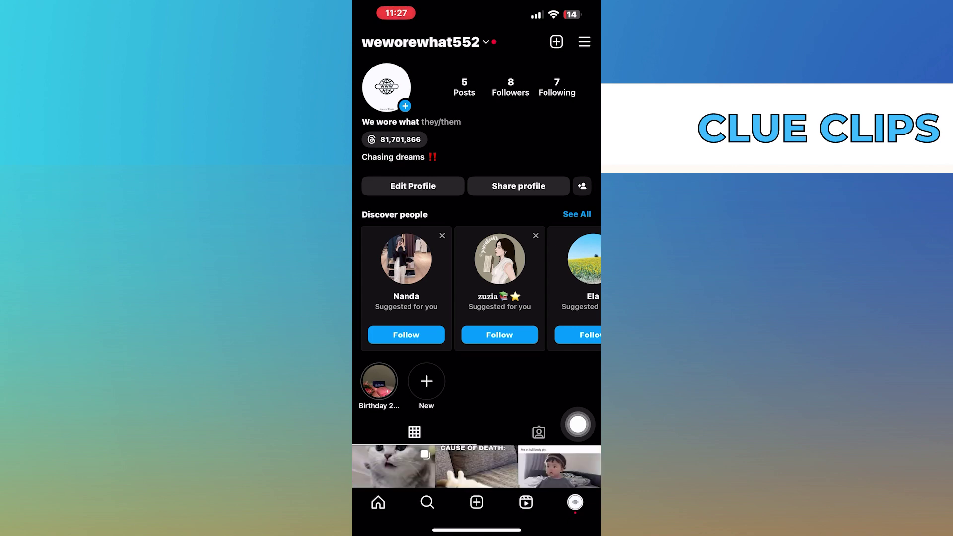
pyautogui.click(585, 42)
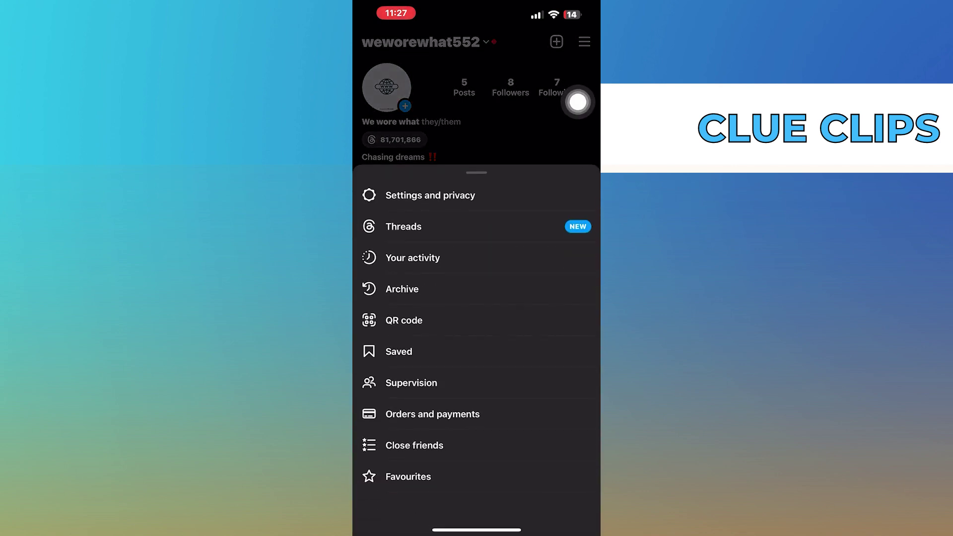
pyautogui.click(416, 188)
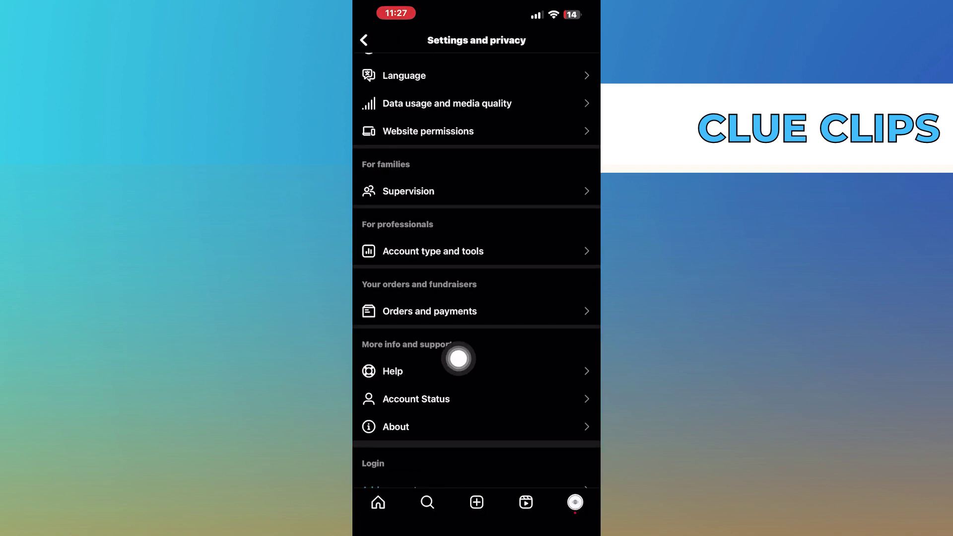
pyautogui.click(458, 359)
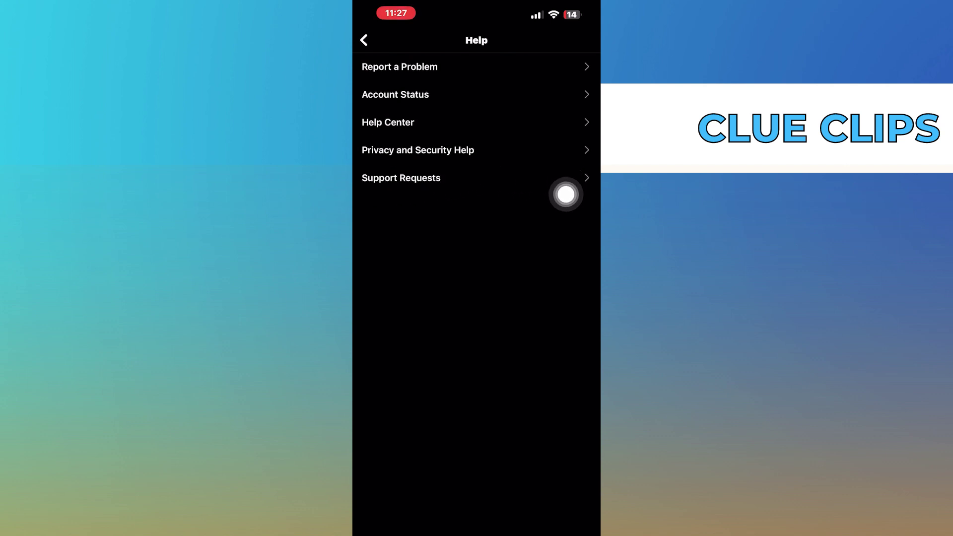
# - View Support Requests > Reports, showing 'You haven't reported anything'
pyautogui.click(565, 182)
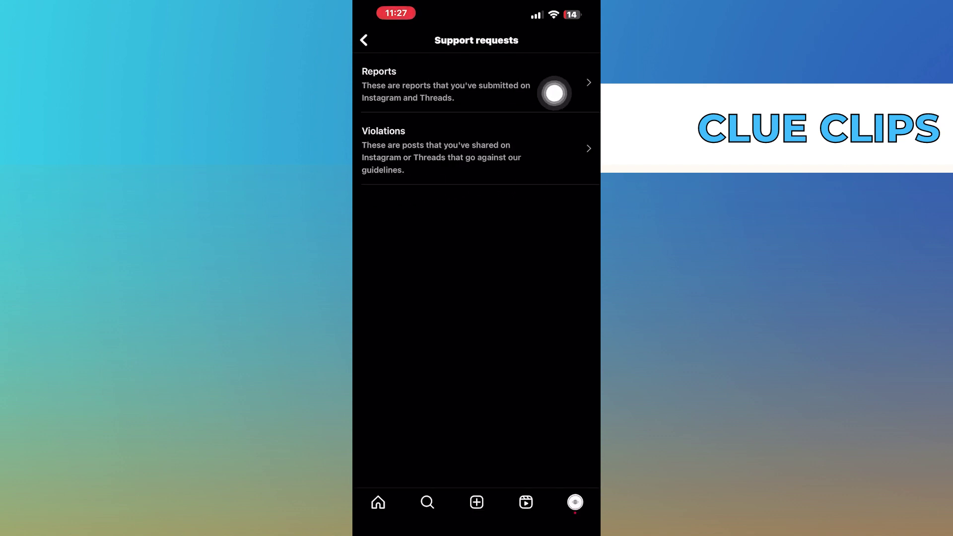
pyautogui.click(569, 89)
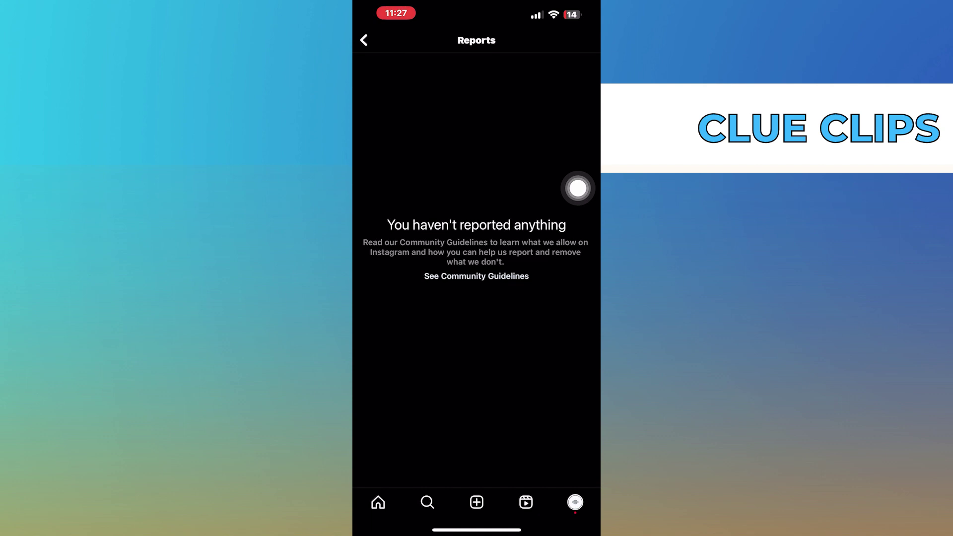